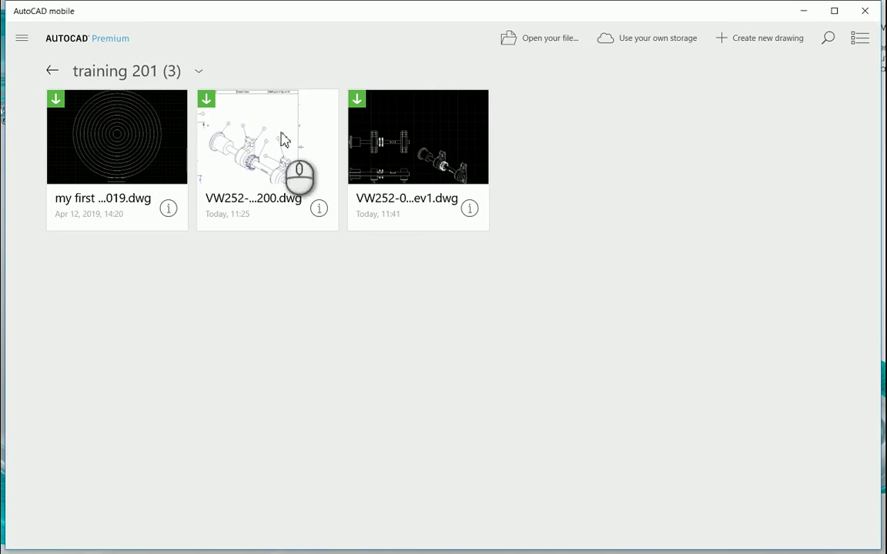
Step: Examine the local file browser and the cloud storage options available for opening drawings
{"action": "left_click", "coordinate": [536, 40]}
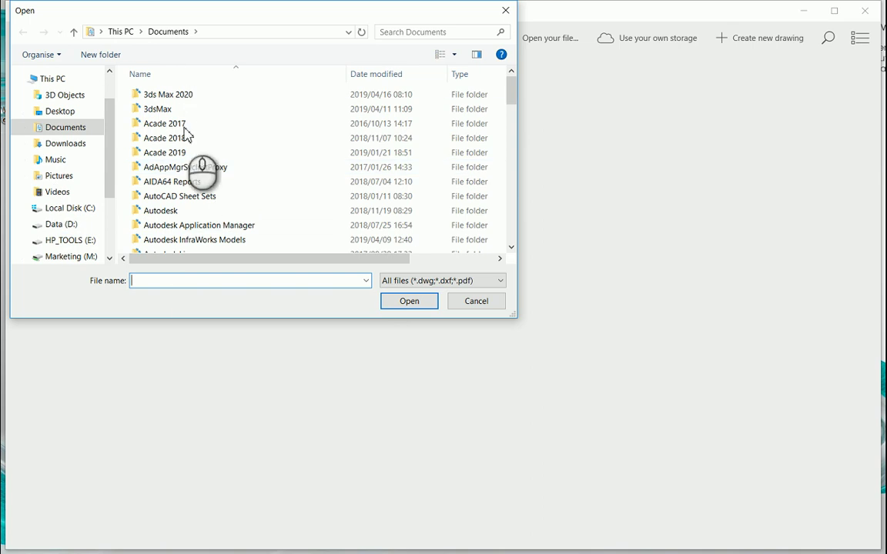
{"action": "left_click", "coordinate": [505, 10]}
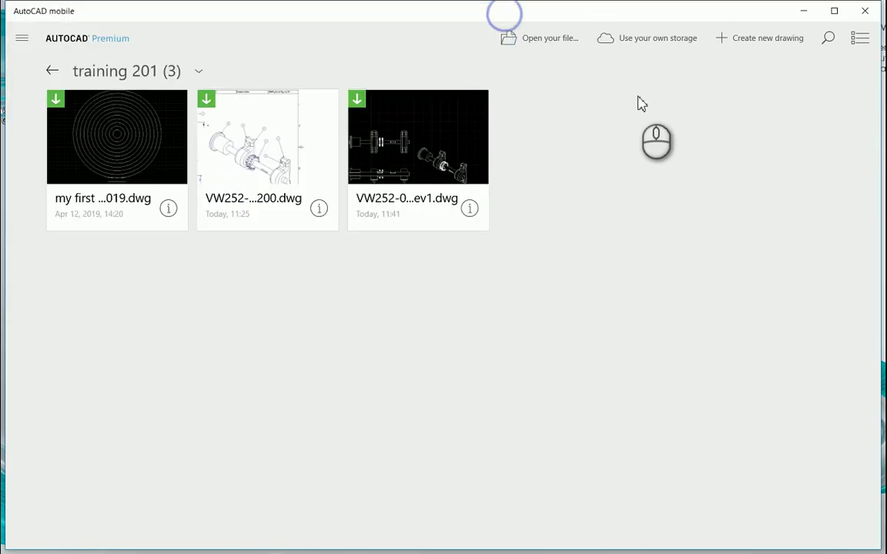
{"action": "left_click", "coordinate": [636, 43]}
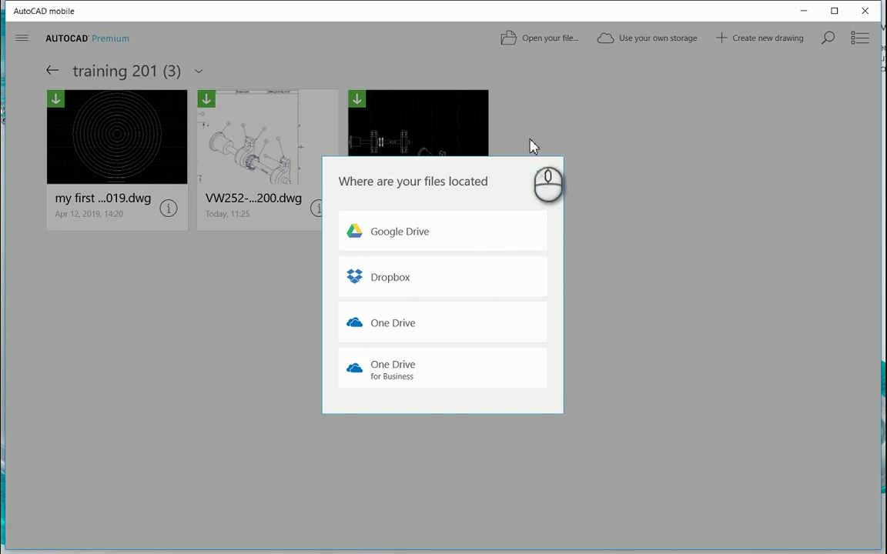
{"action": "left_click", "coordinate": [542, 178]}
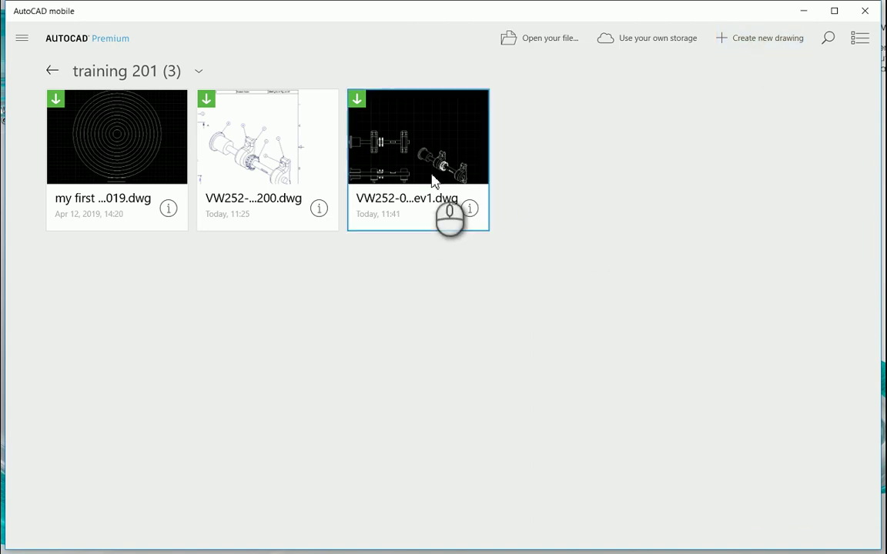
Step: Open the drawing VW252-03-1200-rev1.dwg and hide its layer list
{"action": "left_click", "coordinate": [402, 149]}
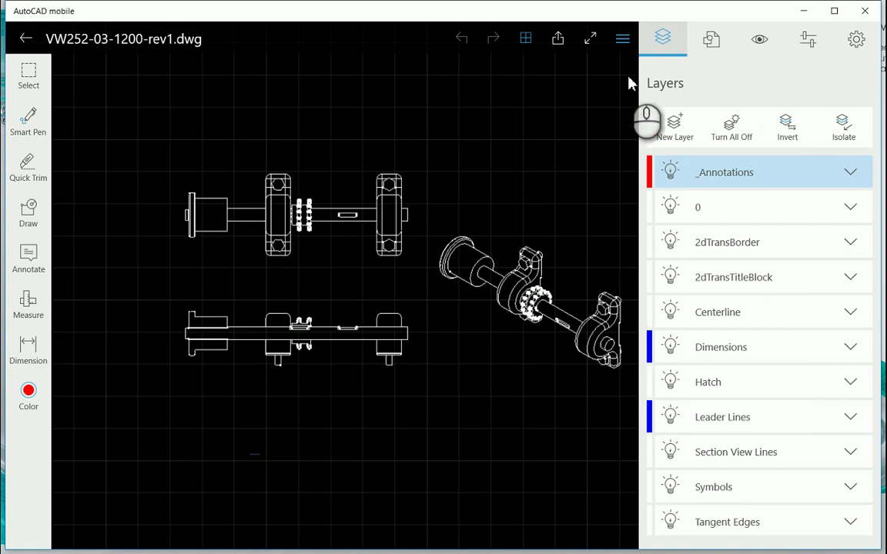
{"action": "left_click", "coordinate": [623, 39]}
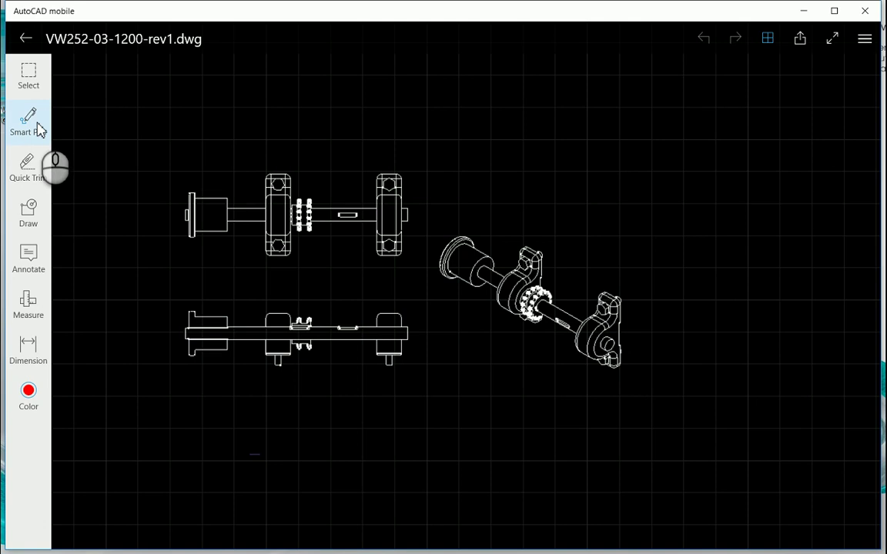
Step: Look through the available drawing, annotation, measuring and dimensioning tools
{"action": "left_click", "coordinate": [27, 219]}
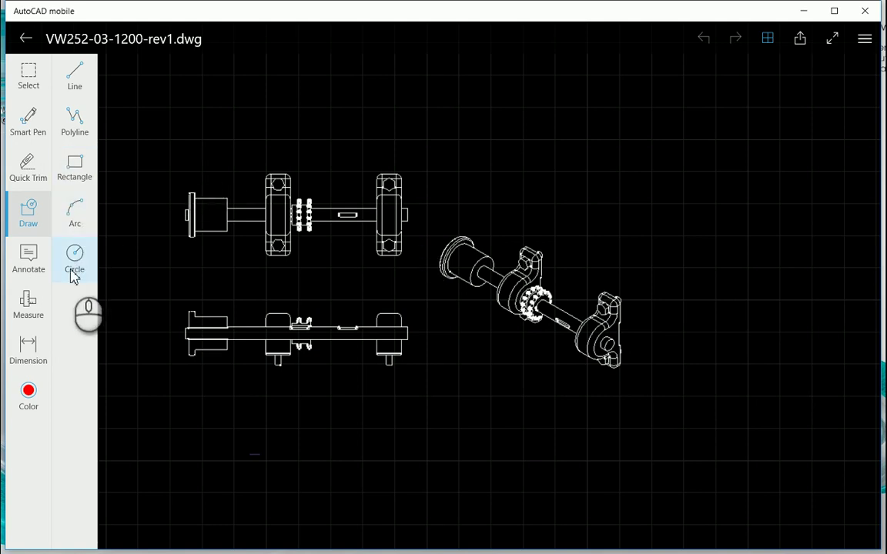
{"action": "left_click", "coordinate": [28, 258]}
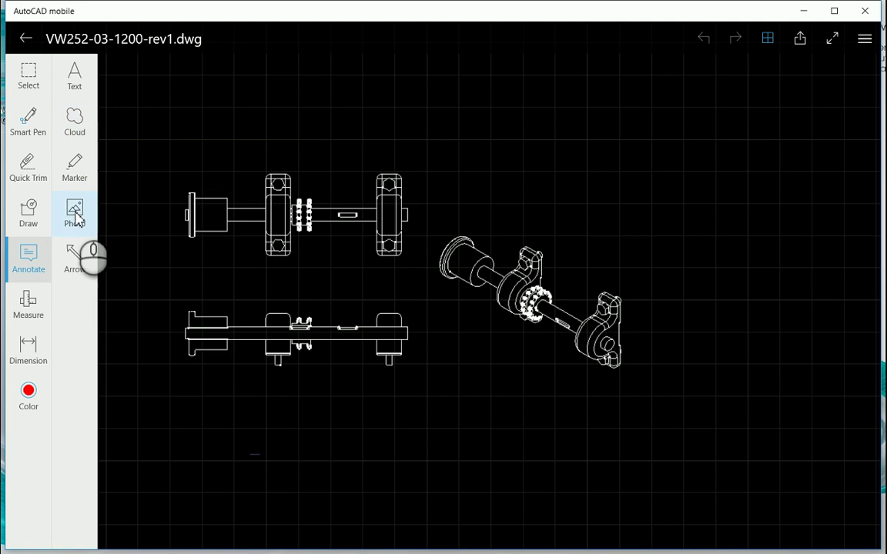
{"action": "left_click", "coordinate": [34, 309]}
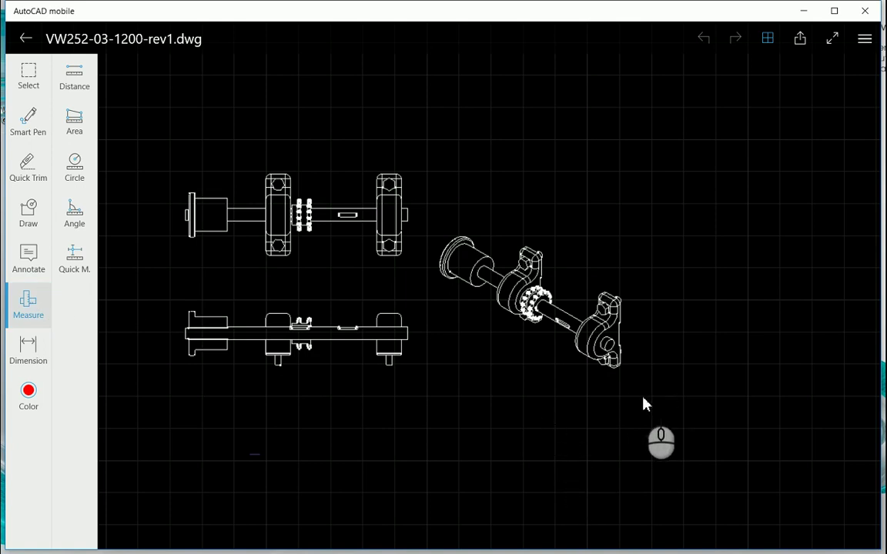
{"action": "left_click", "coordinate": [40, 358]}
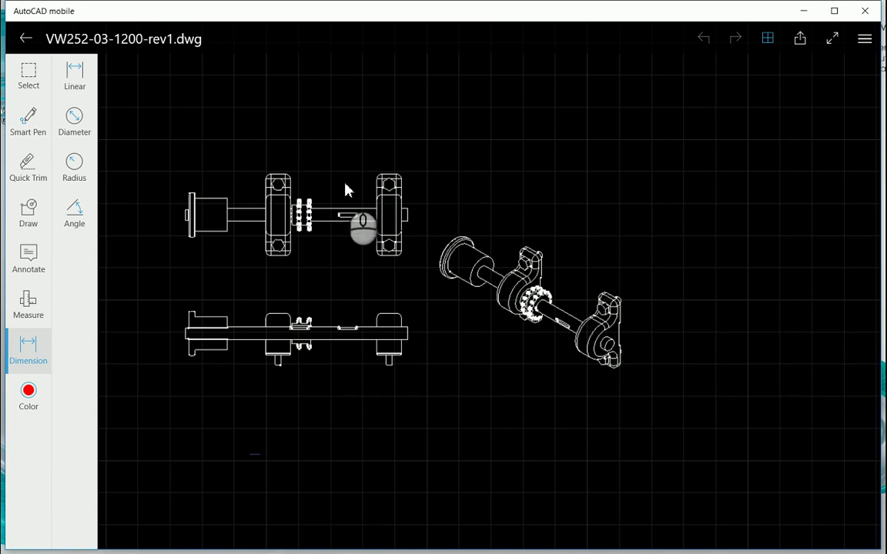
Step: Set the current drawing color to magenta
{"action": "left_click", "coordinate": [29, 391]}
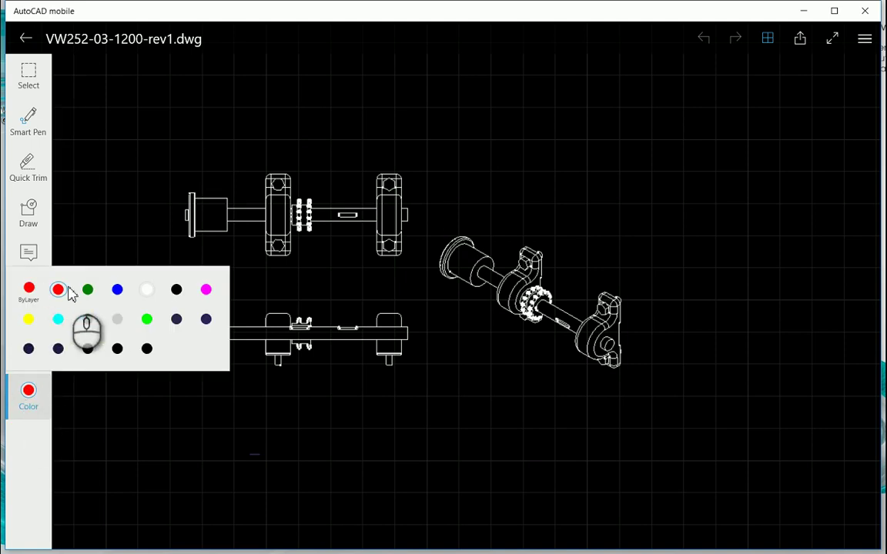
{"action": "left_click", "coordinate": [29, 297]}
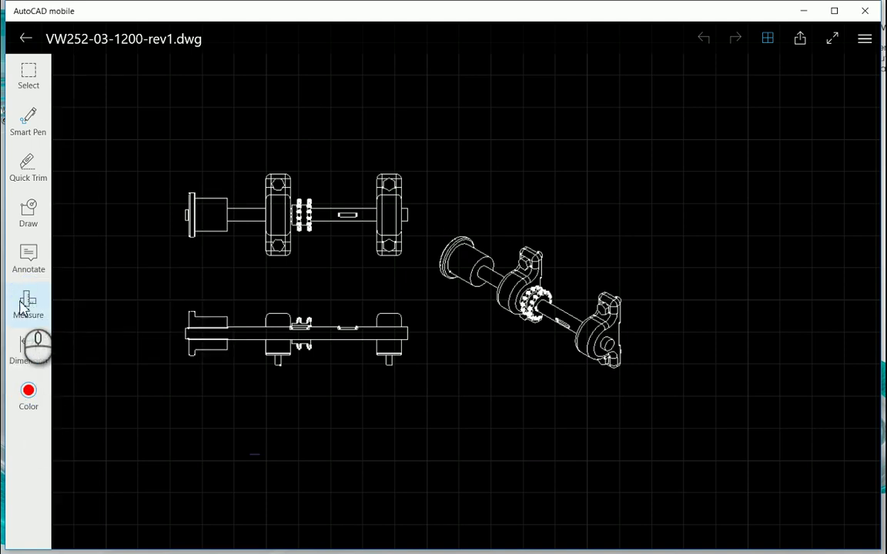
{"action": "left_click", "coordinate": [27, 392]}
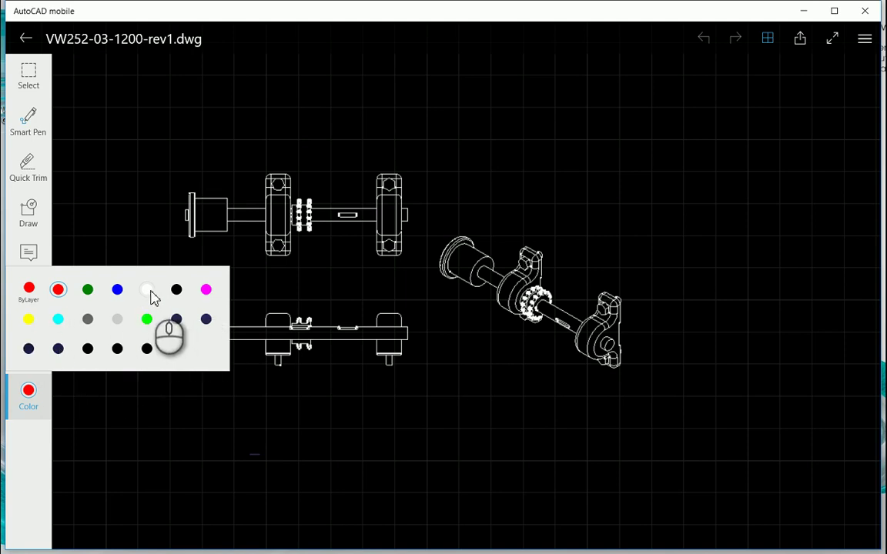
{"action": "left_click", "coordinate": [207, 291]}
{"action": "mouse_move", "coordinate": [326, 275]}
{"action": "middle_mouse_down"}
{"action": "mouse_move", "coordinate": [361, 340]}
{"action": "mouse_move", "coordinate": [353, 260]}
{"action": "mouse_move", "coordinate": [364, 331]}
{"action": "mouse_move", "coordinate": [377, 323]}
{"action": "middle_mouse_up"}
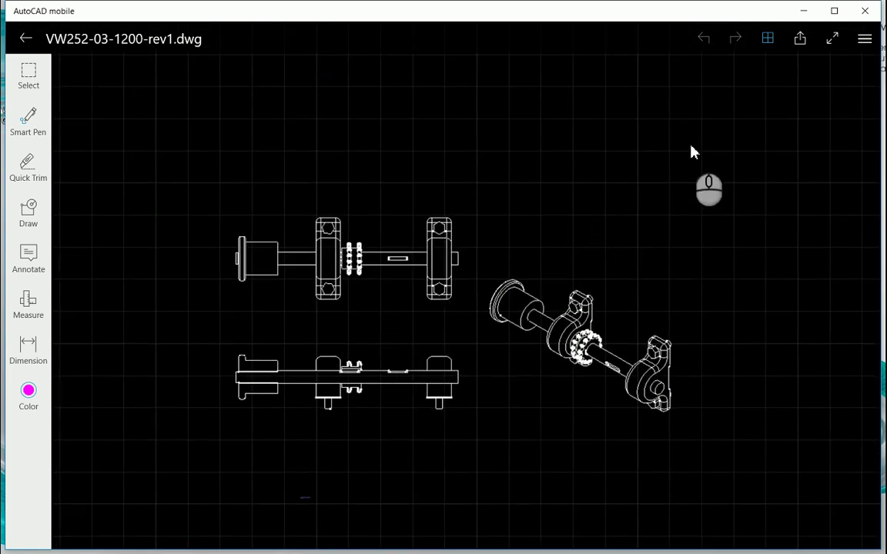
Step: Switch the drawing from model space to the layout "Intermittent Roller Sub Assy. of Washer"
{"action": "left_click", "coordinate": [865, 40]}
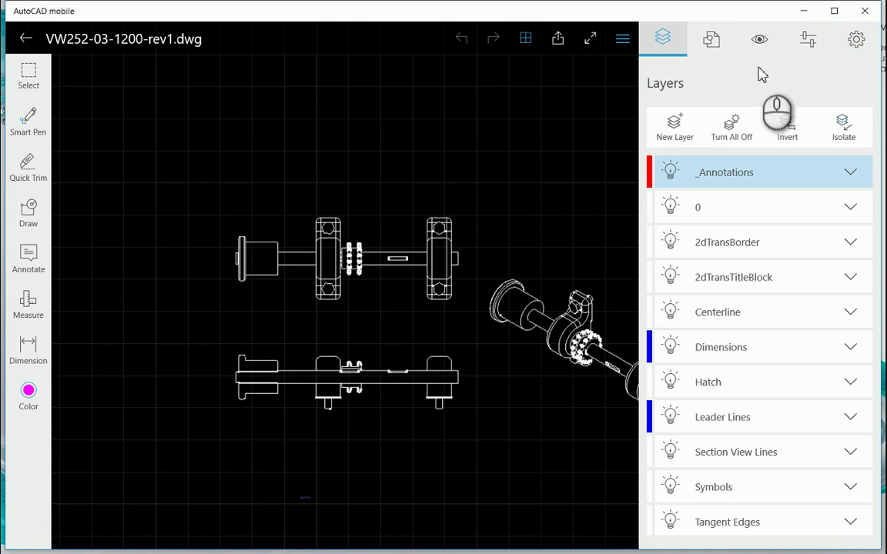
{"action": "left_click", "coordinate": [759, 39]}
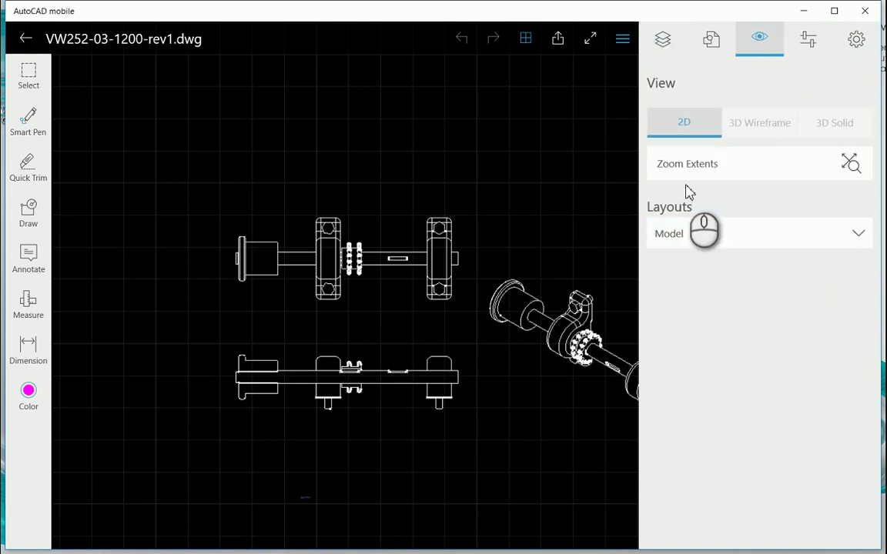
{"action": "left_click", "coordinate": [838, 234]}
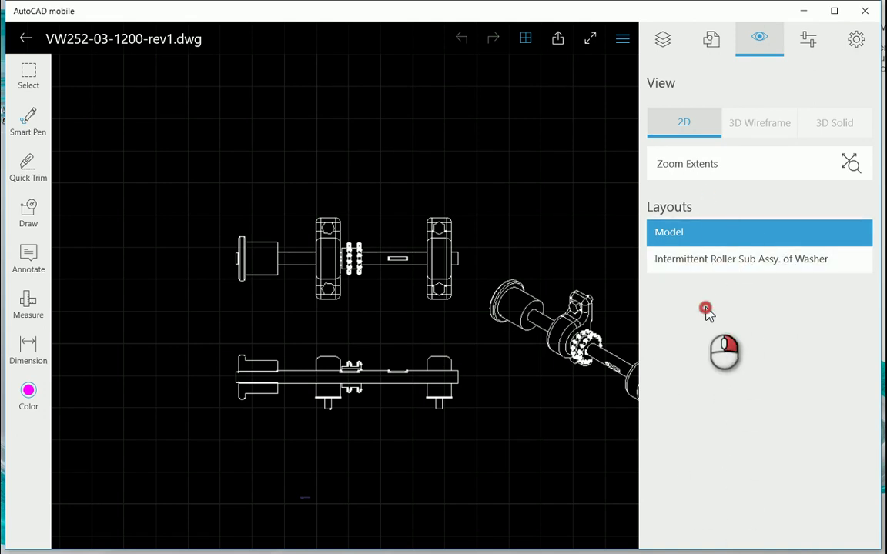
{"action": "left_click", "coordinate": [712, 261]}
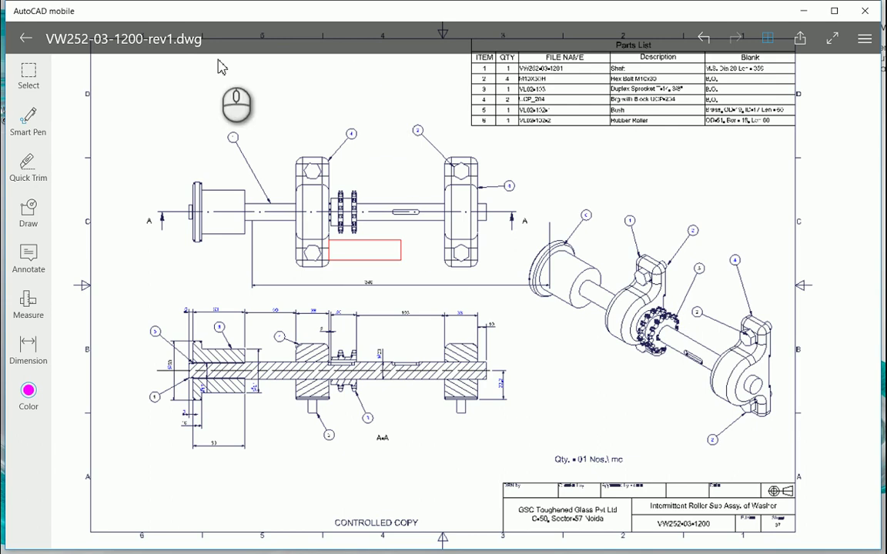
Step: Examine the parts list and the dimensioned views on the layout sheet at close range
{"action": "scroll", "coordinate": [422, 368], "scroll_direction": "down", "scroll_amount": 3}
{"action": "scroll", "coordinate": [442, 384], "scroll_direction": "up", "scroll_amount": 5}
{"action": "scroll", "coordinate": [645, 307], "scroll_direction": "up", "scroll_amount": 5}
{"action": "scroll", "coordinate": [499, 388], "scroll_direction": "down", "scroll_amount": 2}
{"action": "scroll", "coordinate": [522, 422], "scroll_direction": "up", "scroll_amount": 2}
{"action": "scroll", "coordinate": [431, 416], "scroll_direction": "down", "scroll_amount": 2}
{"action": "scroll", "coordinate": [538, 422], "scroll_direction": "down", "scroll_amount": 2}
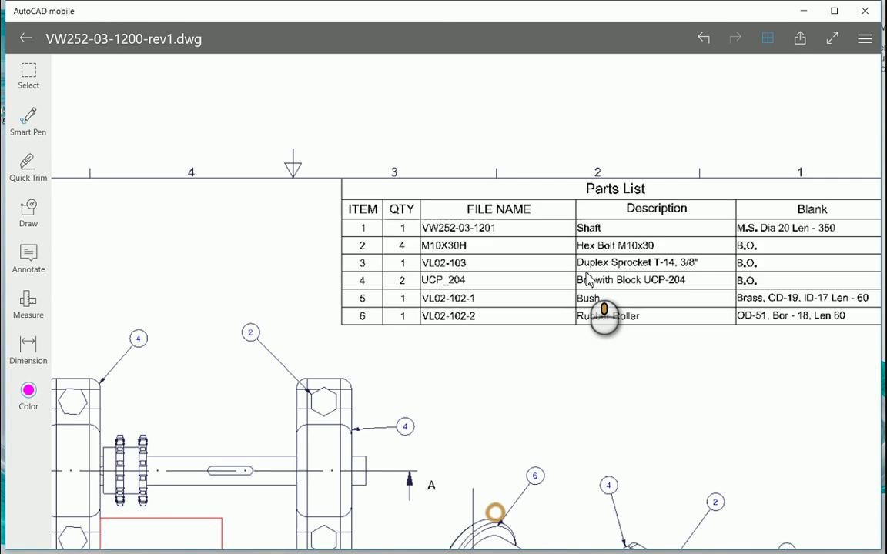
{"action": "scroll", "coordinate": [608, 257], "scroll_direction": "down", "scroll_amount": 3}
{"action": "scroll", "coordinate": [637, 440], "scroll_direction": "up", "scroll_amount": 4}
{"action": "scroll", "coordinate": [665, 466], "scroll_direction": "up", "scroll_amount": 3}
{"action": "scroll", "coordinate": [523, 368], "scroll_direction": "down", "scroll_amount": 4}
{"action": "scroll", "coordinate": [524, 366], "scroll_direction": "down", "scroll_amount": 4}
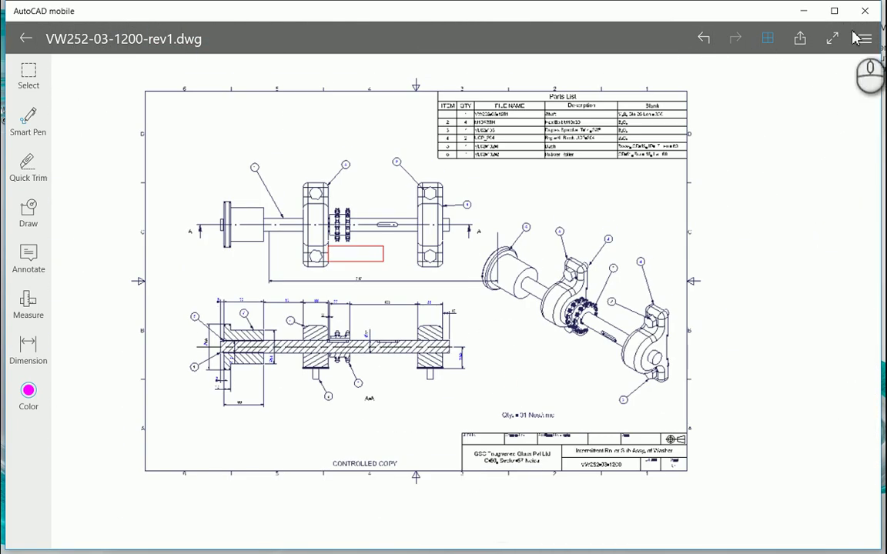
Step: Switch the drawing back to the Model layout
{"action": "left_click", "coordinate": [864, 38]}
{"action": "left_click", "coordinate": [737, 234]}
{"action": "left_click", "coordinate": [712, 243]}
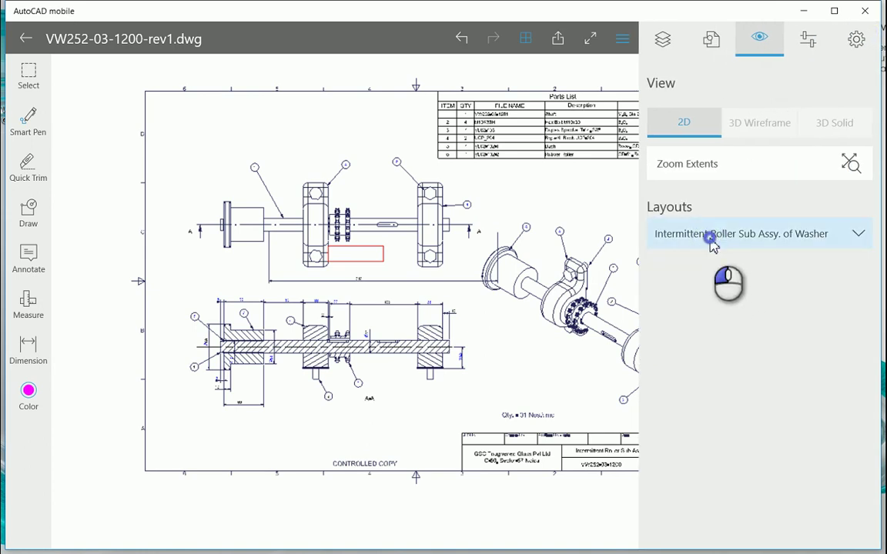
{"action": "left_click", "coordinate": [758, 205]}
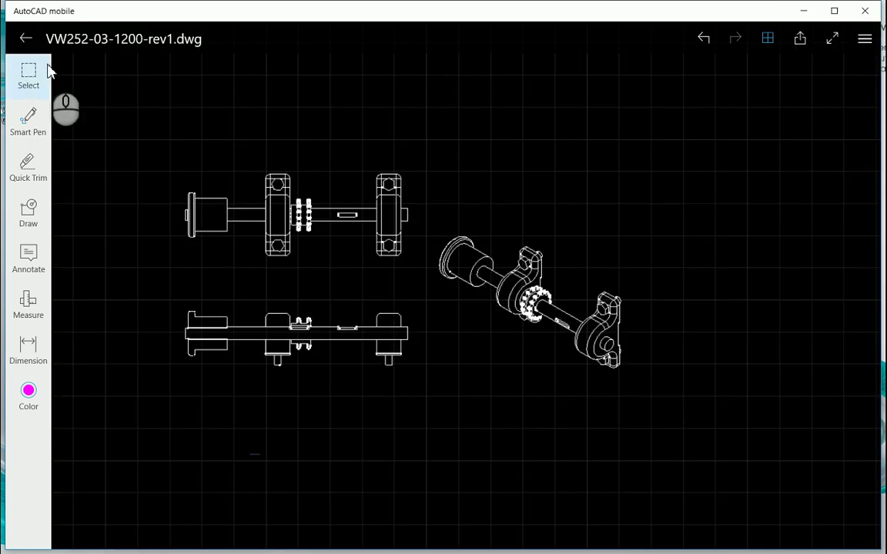
Step: Set the length of the shaft's long lower edge line in the lower view to 300 mm
{"action": "left_click", "coordinate": [28, 77]}
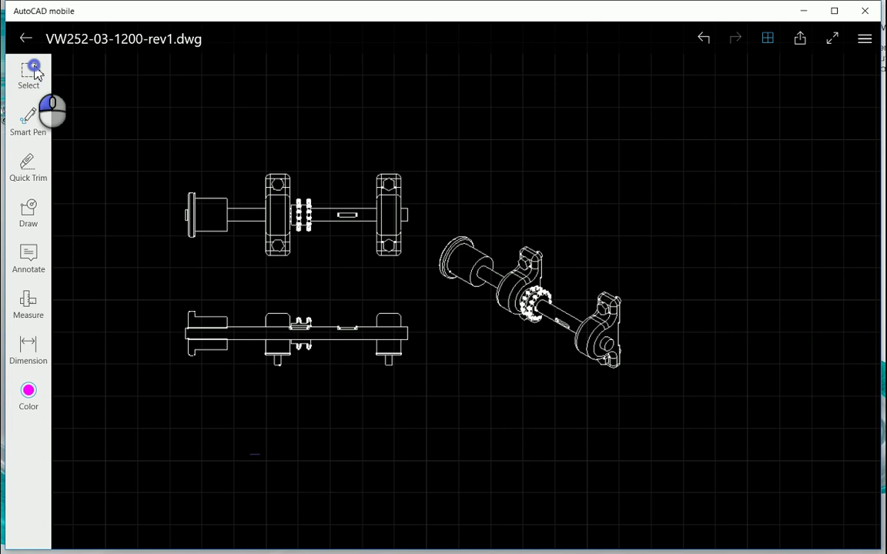
{"action": "left_click", "coordinate": [365, 347]}
{"action": "left_click", "coordinate": [301, 369]}
{"action": "scroll", "coordinate": [324, 344], "scroll_direction": "up", "scroll_amount": 2}
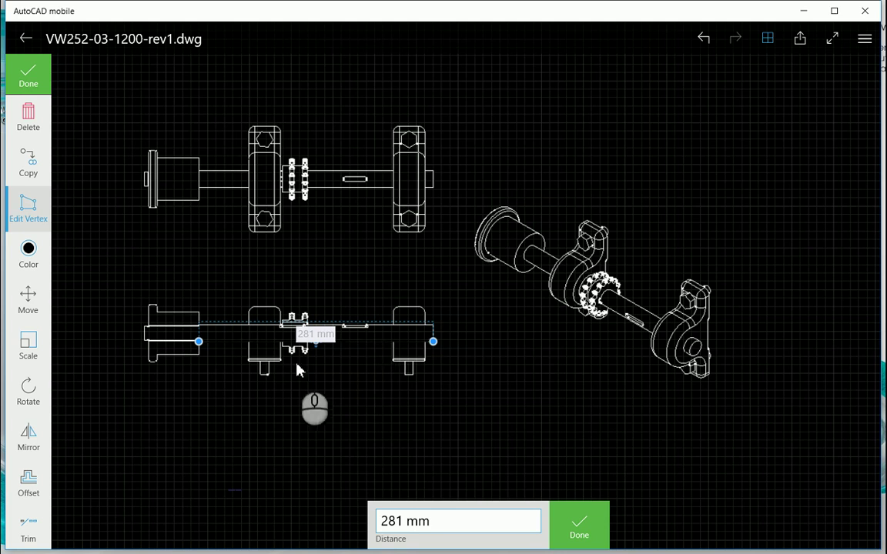
{"action": "left_click", "coordinate": [430, 523]}
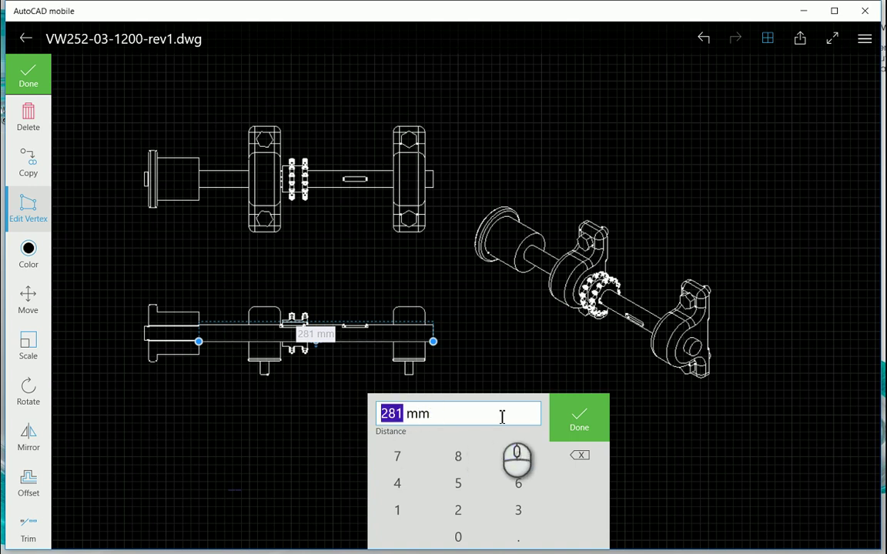
{"action": "key", "text": "Return"}
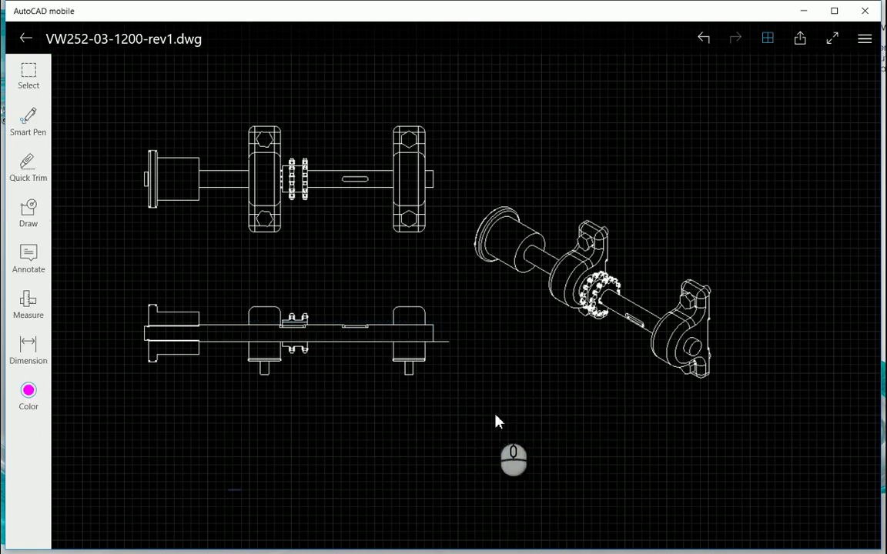
Step: Set the length of the shaft's long lower edge line back to 281 mm
{"action": "left_click", "coordinate": [447, 343]}
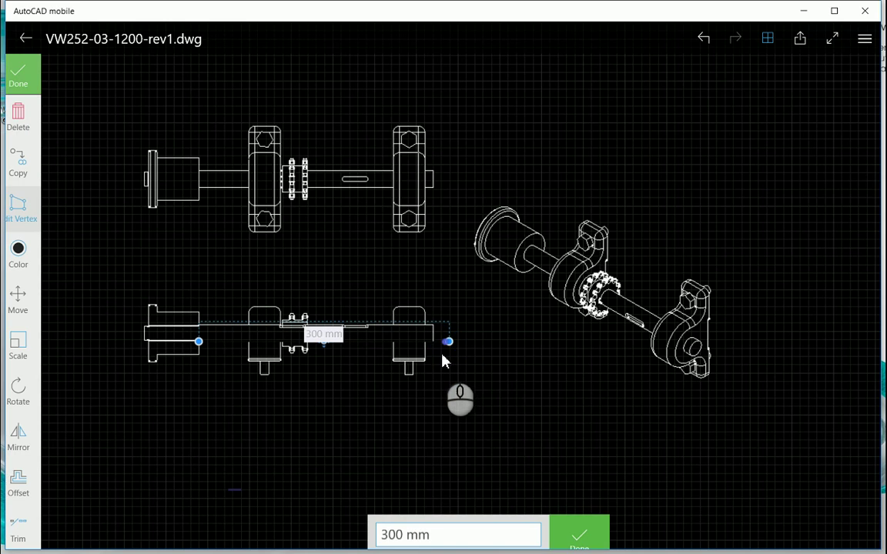
{"action": "left_click", "coordinate": [453, 524]}
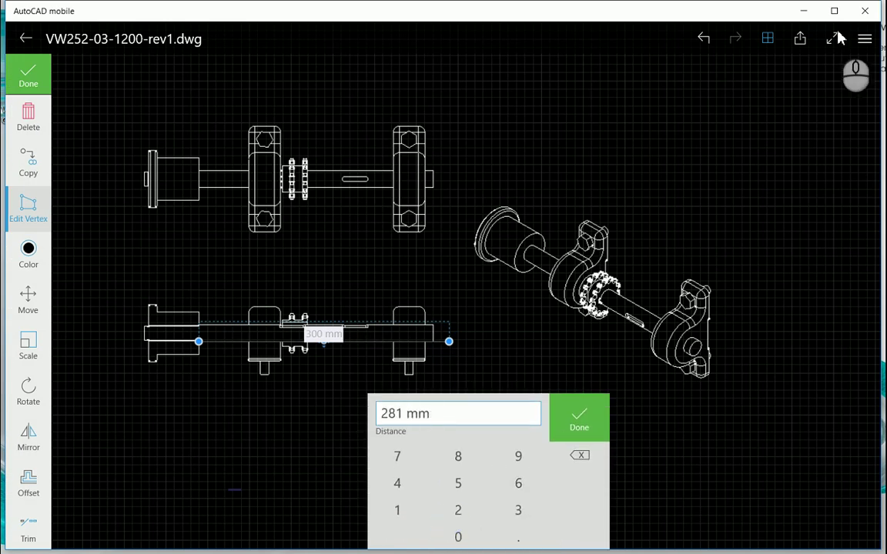
{"action": "left_click", "coordinate": [571, 416]}
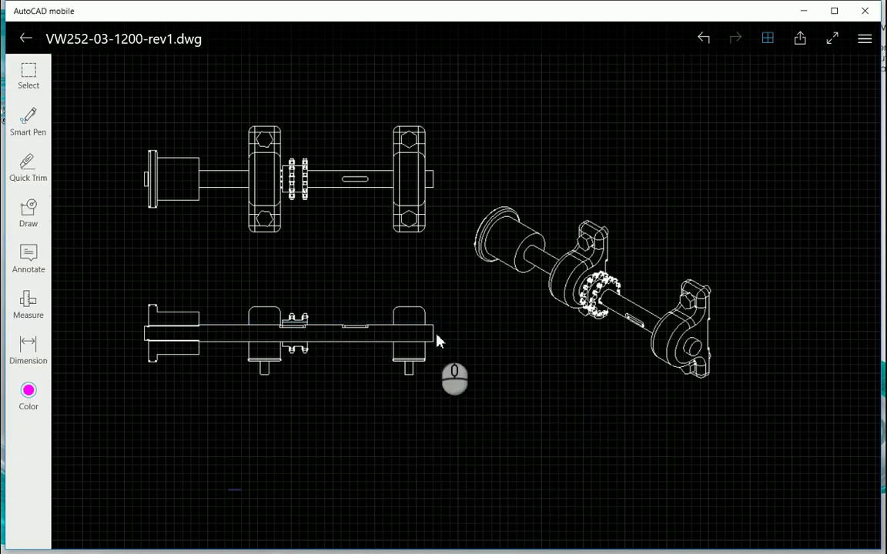
Step: Select the shaft's upper edge segment beside the keyway in the lower view and review the editing tools offered for it
{"action": "left_click", "coordinate": [384, 327]}
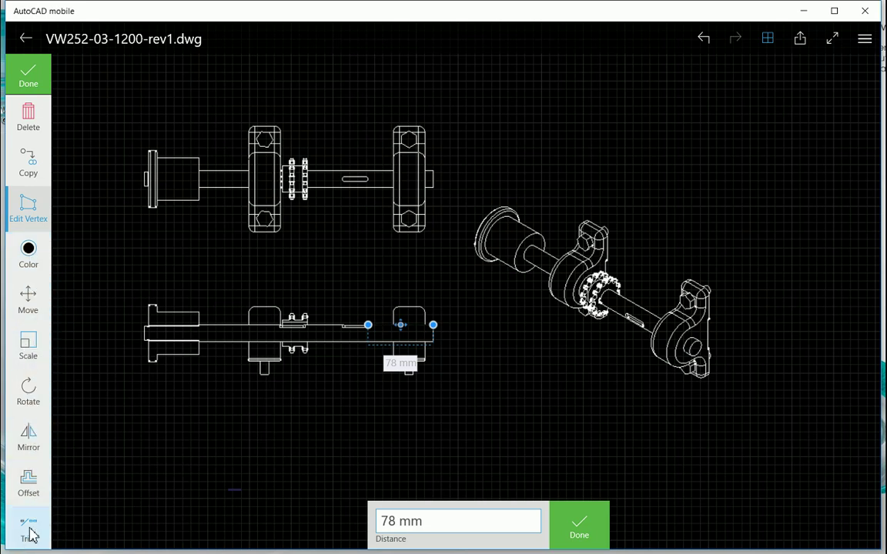
{"action": "scroll", "coordinate": [29, 537], "scroll_direction": "down", "scroll_amount": 1}
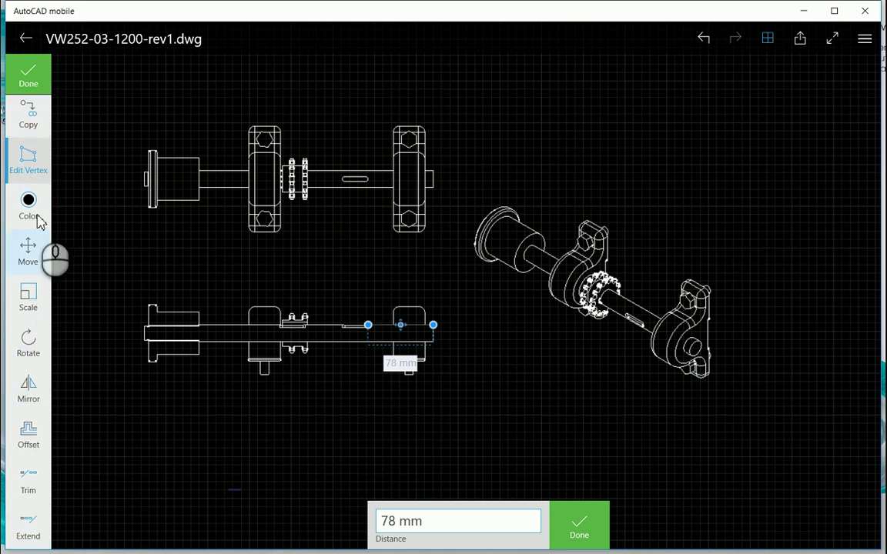
{"action": "scroll", "coordinate": [36, 202], "scroll_direction": "up", "scroll_amount": 1}
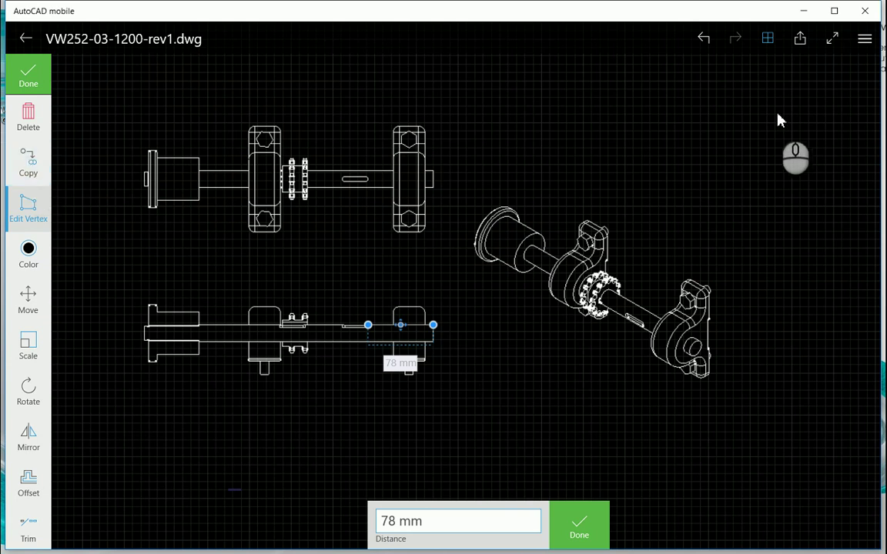
Step: Display the drawing's layer list and look through its layers
{"action": "left_click", "coordinate": [864, 40]}
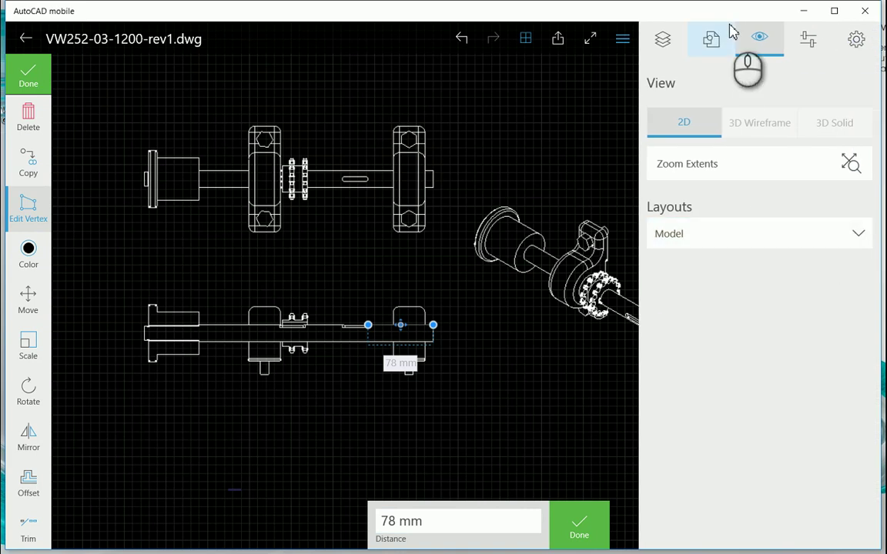
{"action": "left_click", "coordinate": [661, 43]}
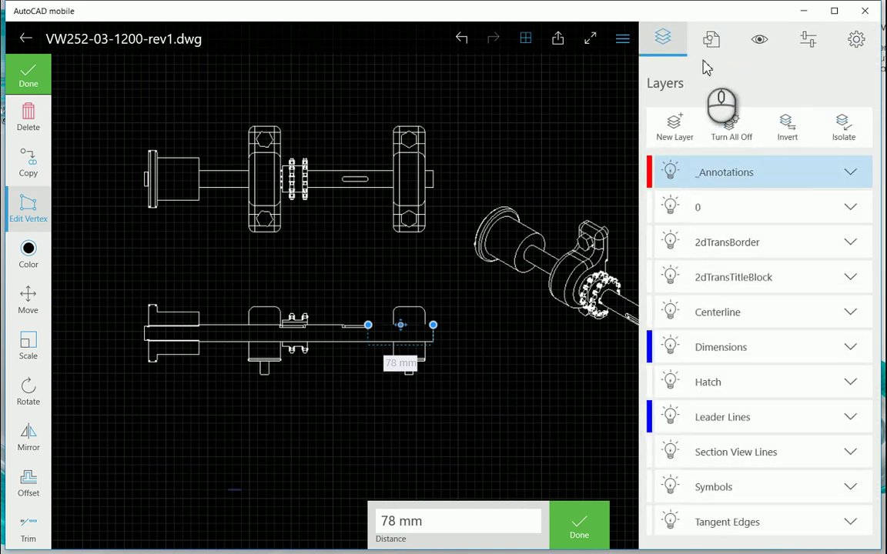
{"action": "scroll", "coordinate": [652, 202], "scroll_direction": "up", "scroll_amount": 3}
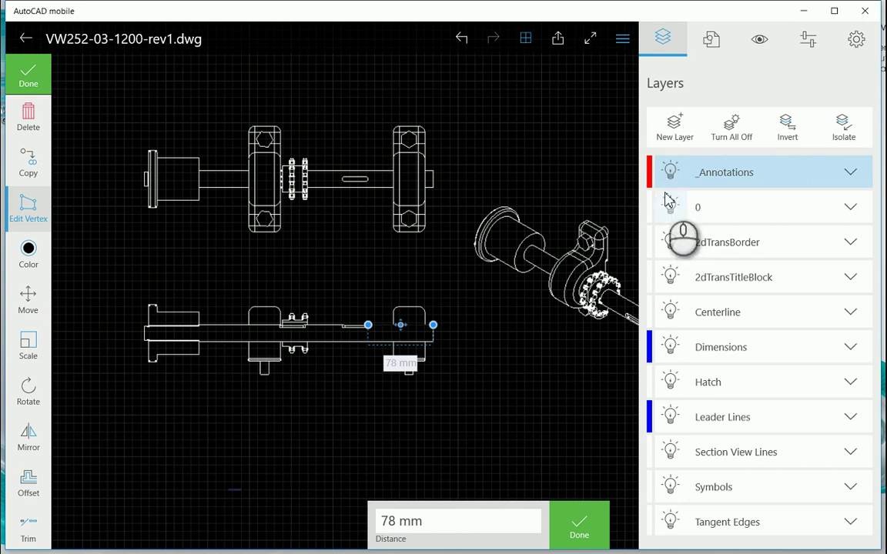
Step: Show the options of the _Annotations layer and browse the drawing's list of insertable blocks
{"action": "left_click", "coordinate": [849, 174]}
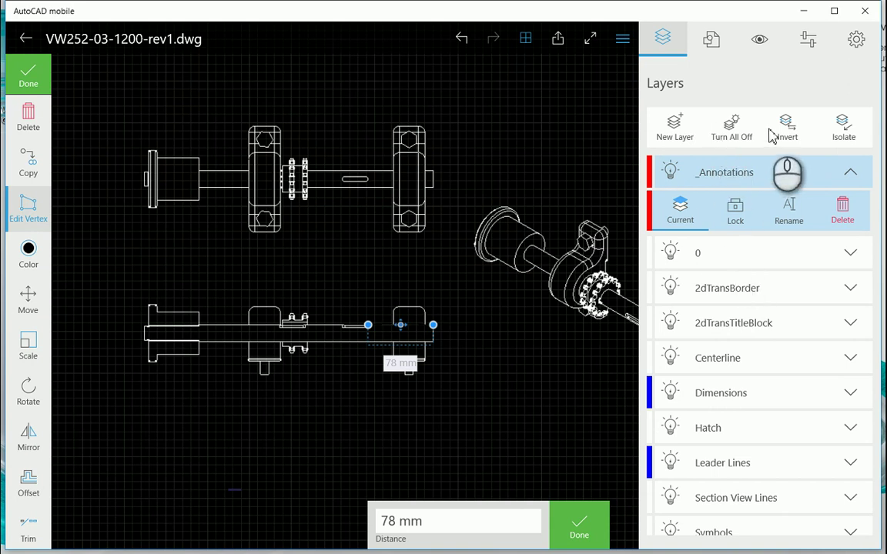
{"action": "left_click", "coordinate": [712, 40]}
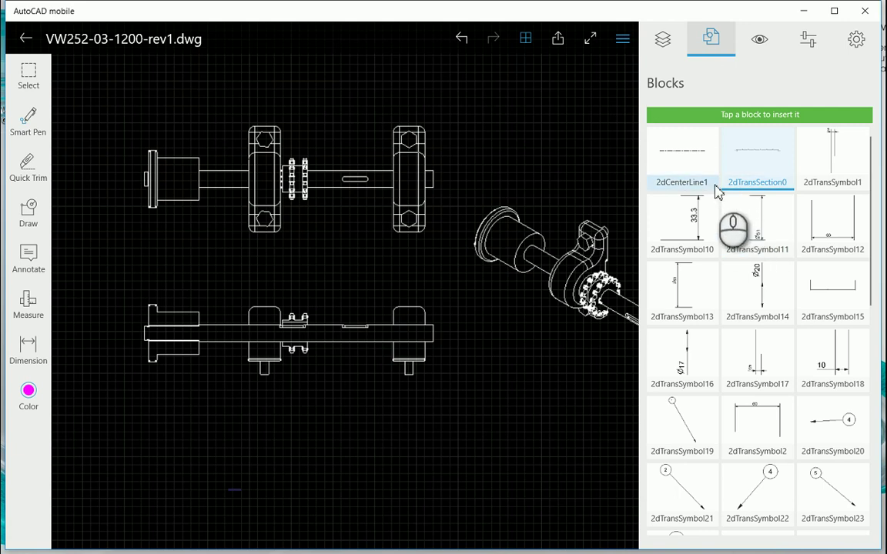
{"action": "scroll", "coordinate": [796, 301], "scroll_direction": "down", "scroll_amount": 2}
{"action": "scroll", "coordinate": [772, 377], "scroll_direction": "down", "scroll_amount": 6}
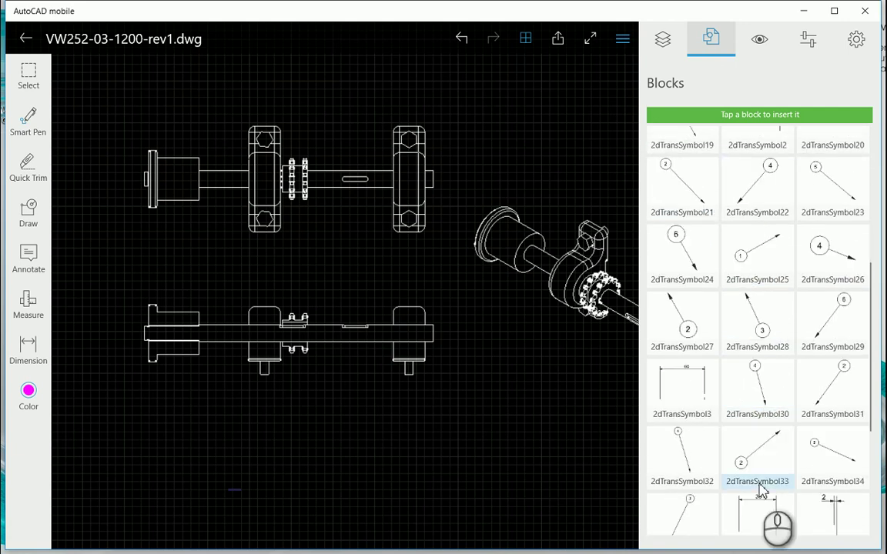
{"action": "scroll", "coordinate": [766, 396], "scroll_direction": "up", "scroll_amount": 10}
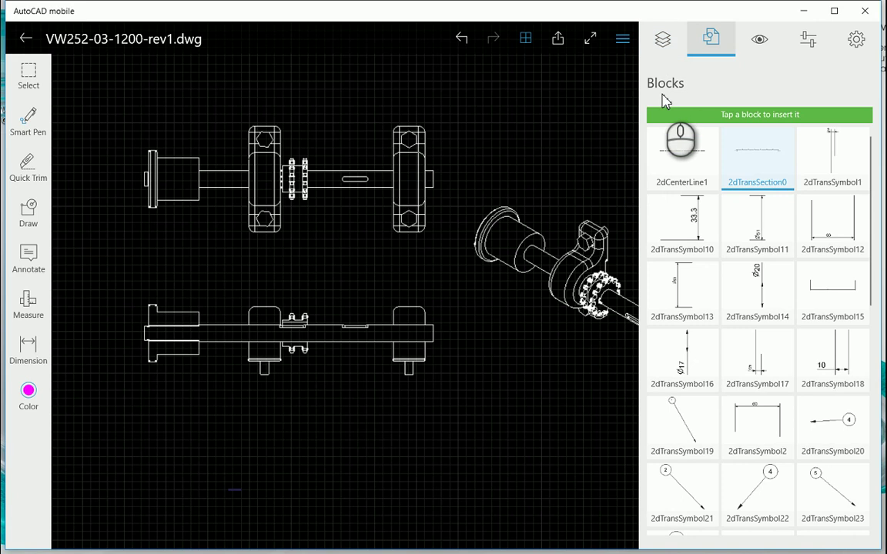
Step: Display the view and layout options and zoom the drawing to its extents
{"action": "left_click", "coordinate": [764, 42]}
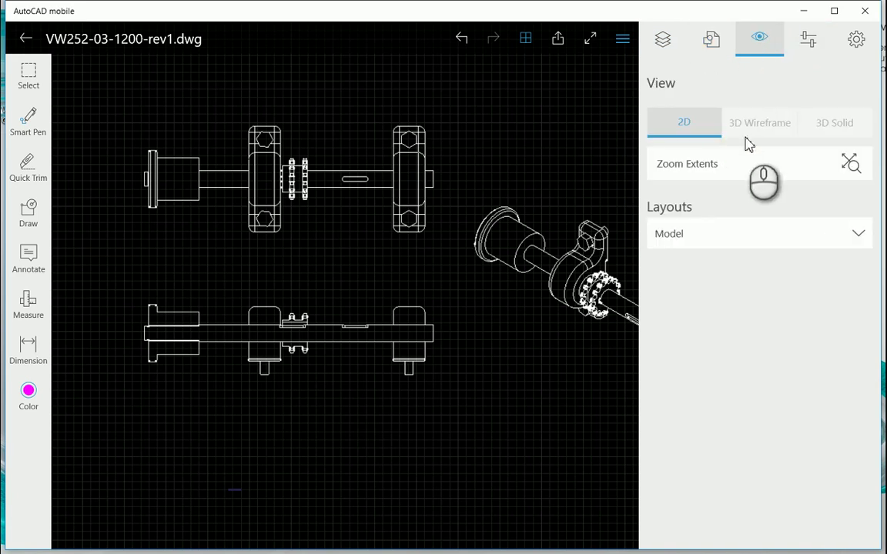
{"action": "left_click", "coordinate": [851, 166]}
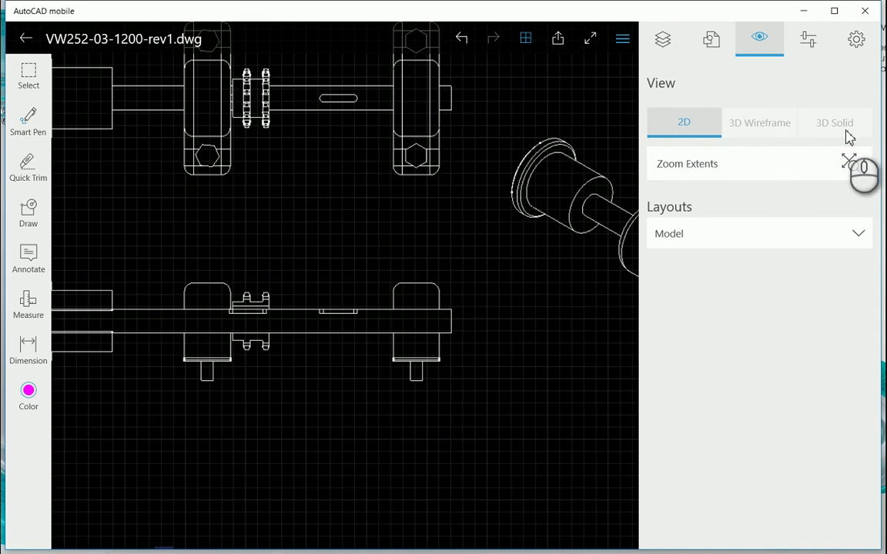
Step: Place a 2dTransSection0 block in the gap between the upper and lower shaft views, with object properties shown
{"action": "left_click", "coordinate": [815, 44]}
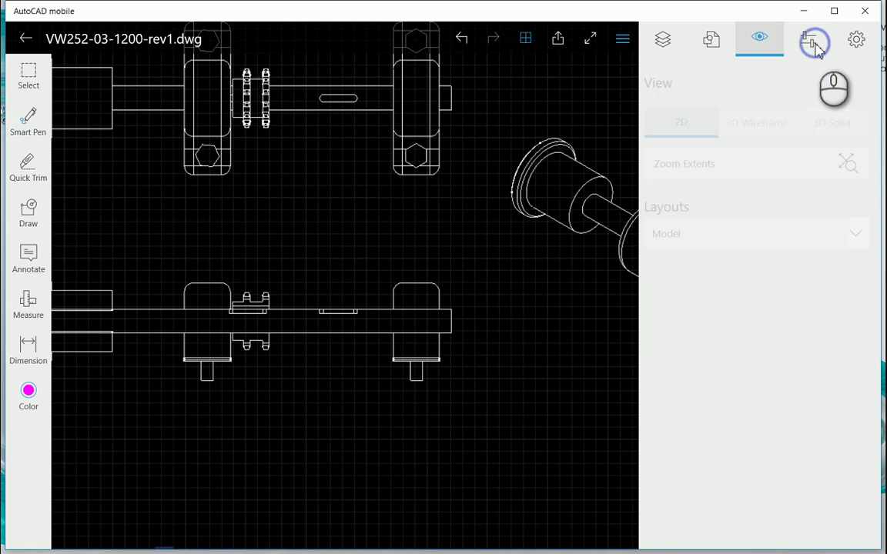
{"action": "left_click", "coordinate": [371, 340]}
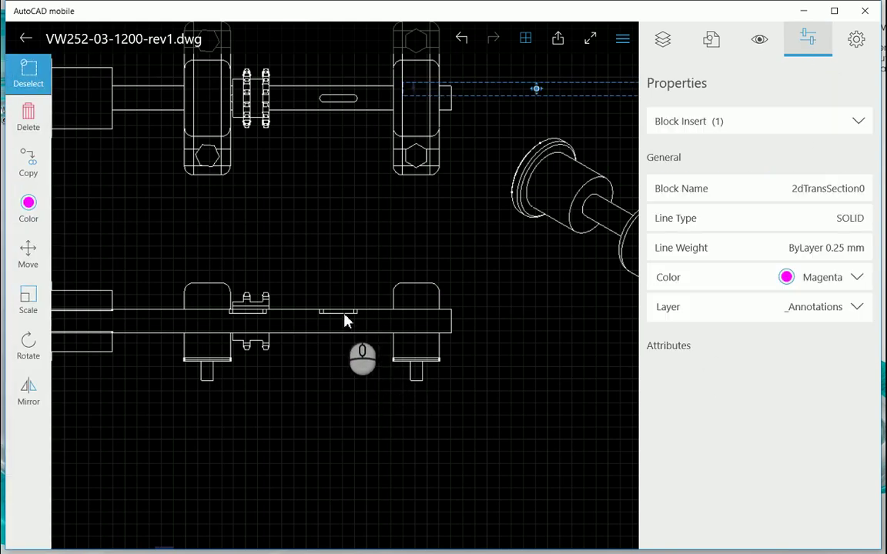
{"action": "left_click_drag", "start_coordinate": [536, 89], "coordinate": [382, 241]}
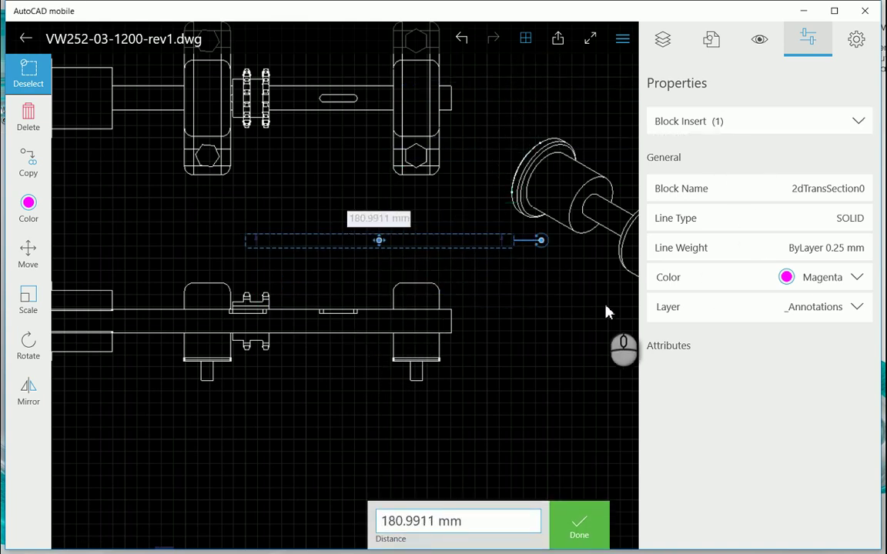
{"action": "left_click", "coordinate": [451, 292]}
{"action": "left_click", "coordinate": [358, 271]}
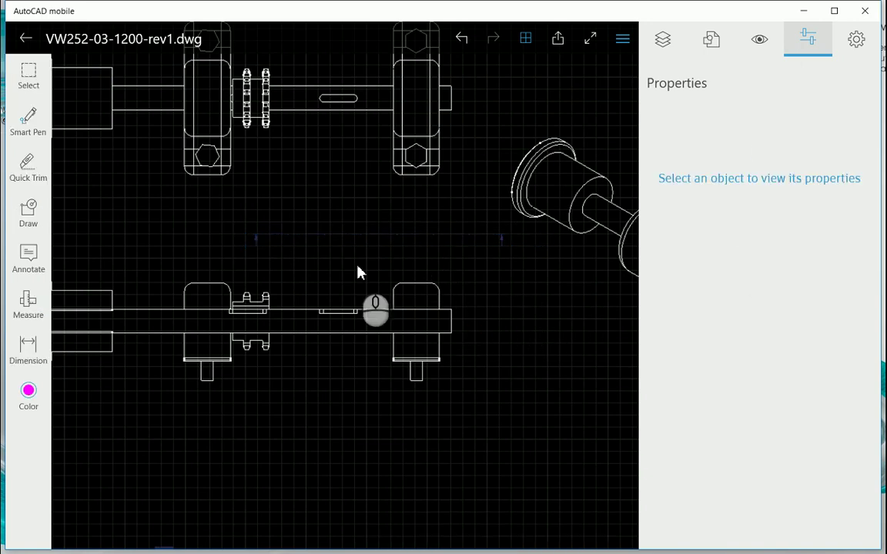
Step: Select the lower view's long shaft edge and nearby geometry to check their properties, and clear the selection
{"action": "left_click", "coordinate": [327, 334]}
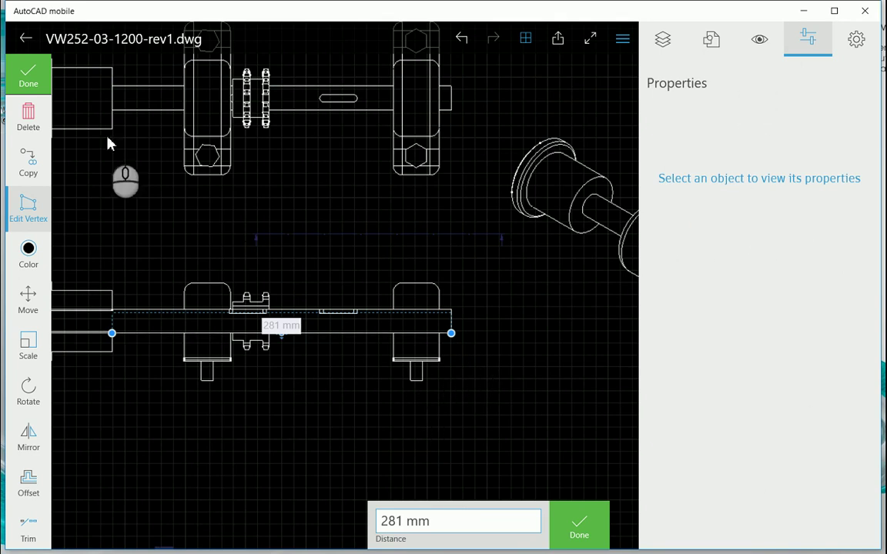
{"action": "left_click", "coordinate": [31, 77]}
{"action": "left_click", "coordinate": [29, 77]}
{"action": "left_click", "coordinate": [451, 331]}
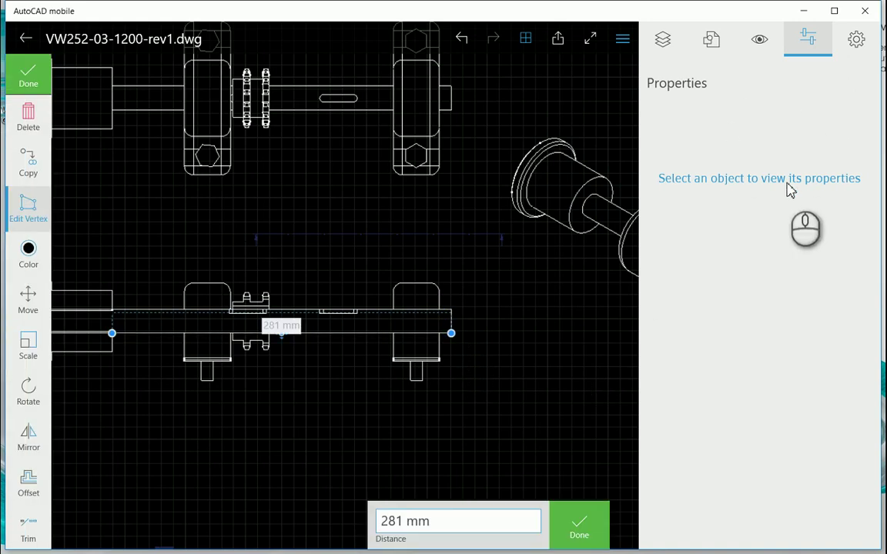
{"action": "left_click", "coordinate": [413, 286]}
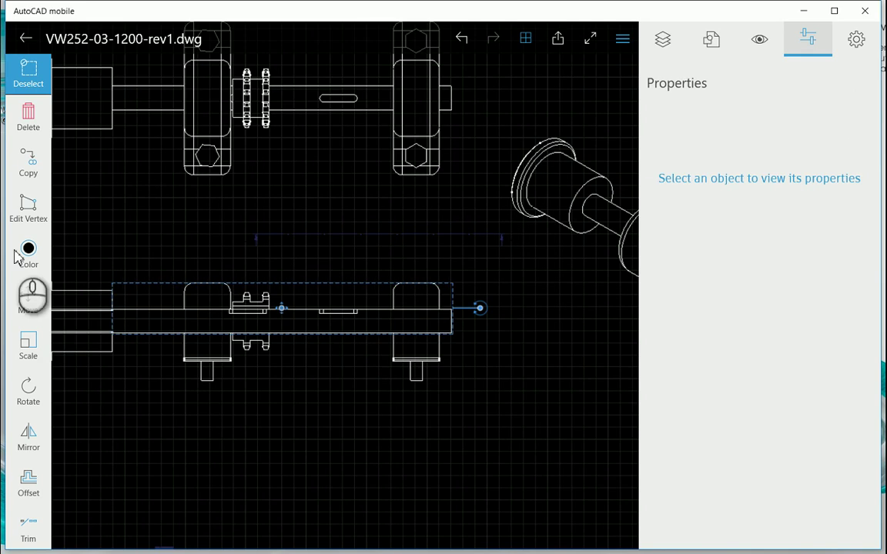
{"action": "left_click", "coordinate": [49, 123]}
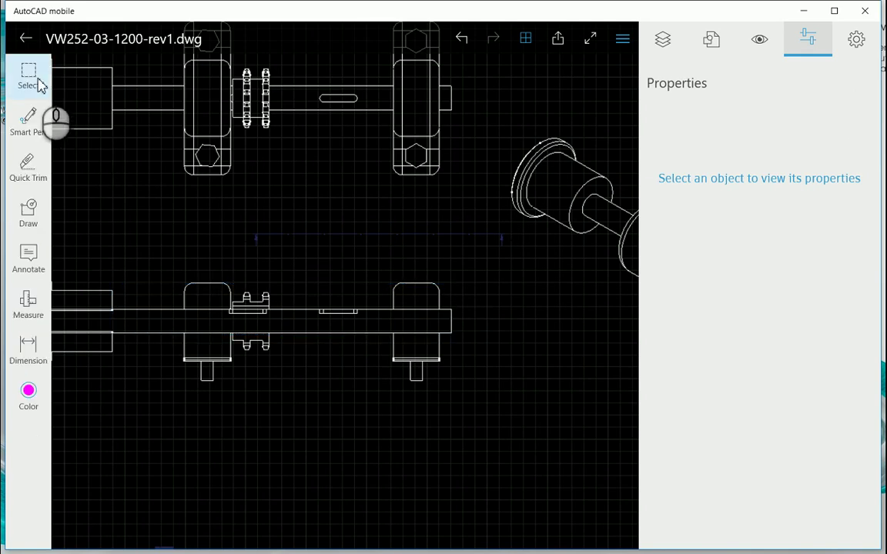
Step: Draw a rectangle 50 mm high and 150 mm wide below the lower shaft view
{"action": "left_click", "coordinate": [30, 213]}
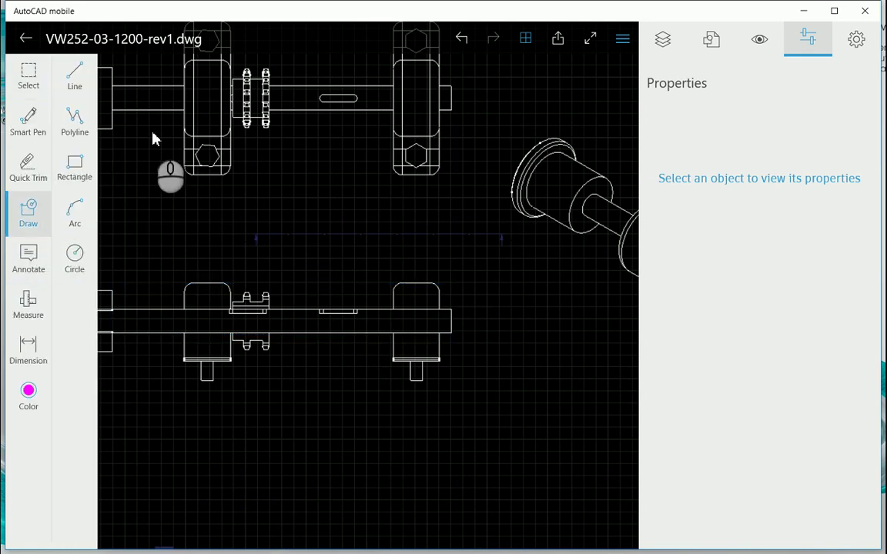
{"action": "left_click", "coordinate": [75, 164]}
{"action": "left_click", "coordinate": [306, 463]}
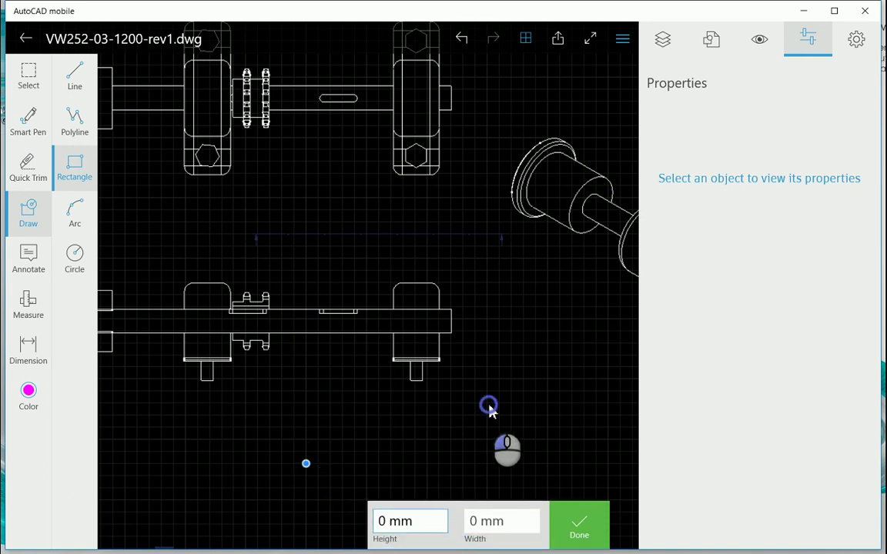
{"action": "left_click", "coordinate": [487, 403]}
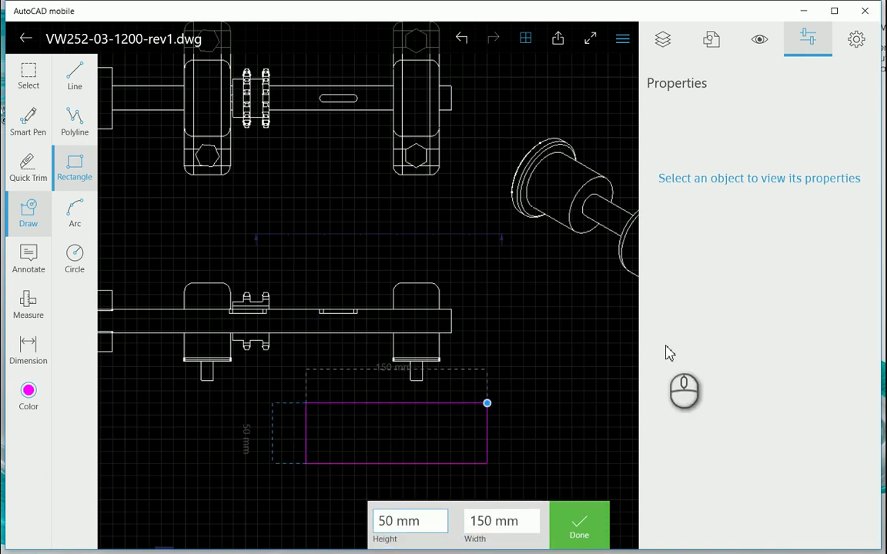
{"action": "left_click", "coordinate": [856, 38]}
{"action": "left_click", "coordinate": [802, 42]}
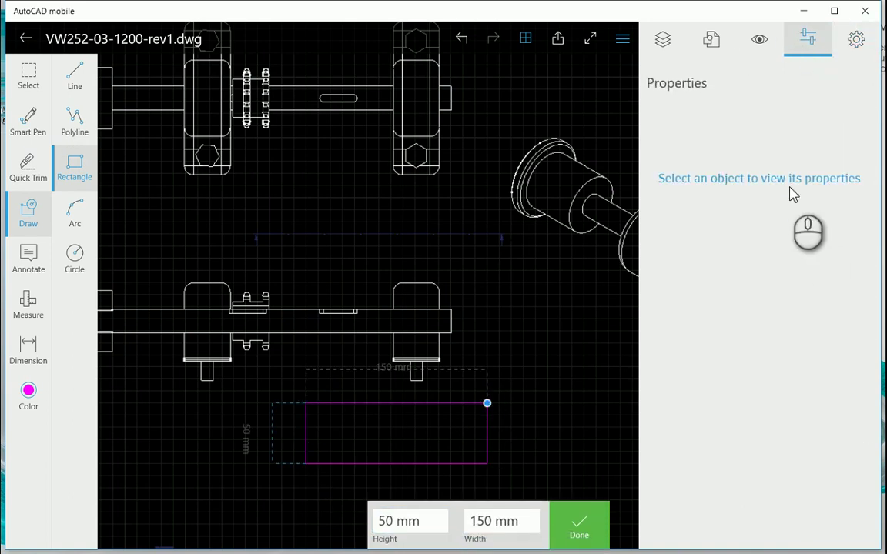
{"action": "left_click", "coordinate": [579, 525]}
Step: Select the magenta rectangle and review its general and geometry properties
{"action": "left_click", "coordinate": [36, 73]}
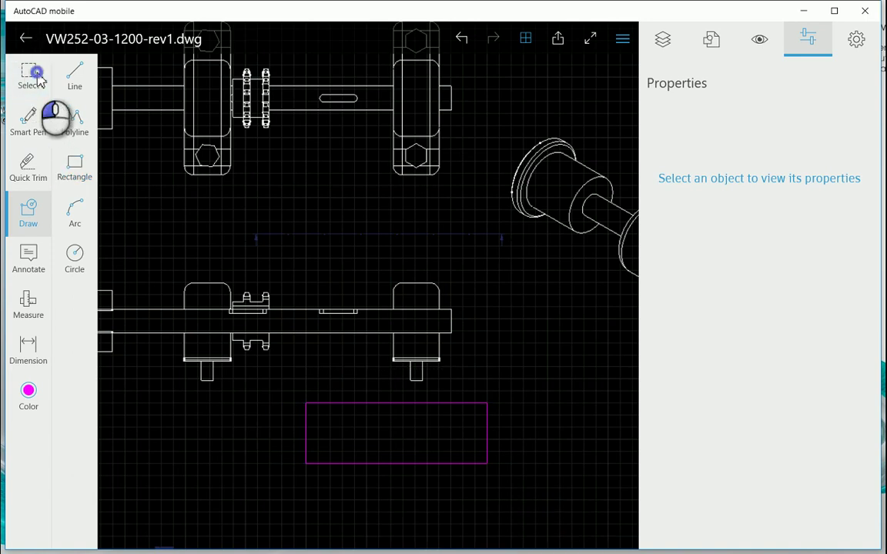
{"action": "left_click", "coordinate": [487, 435]}
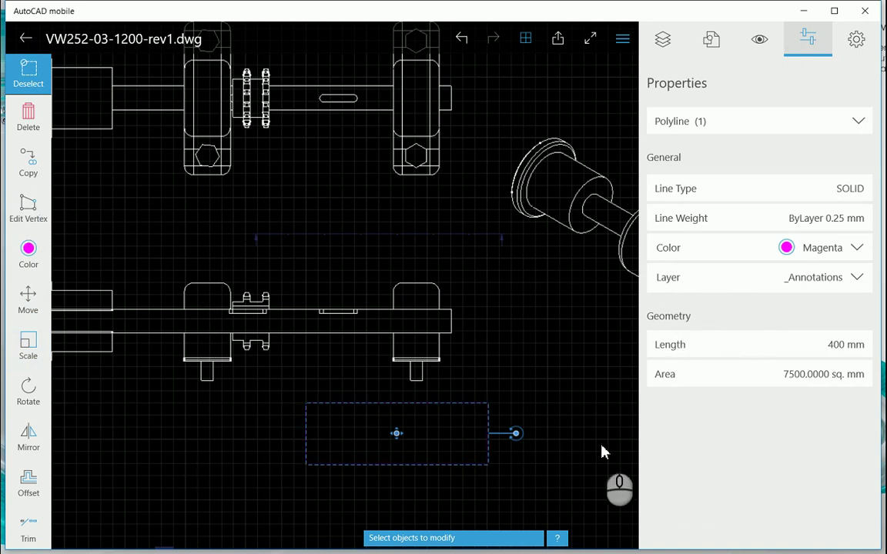
Step: In the drawing settings, choose millimeters as the unit and set a major grid line every 10
{"action": "left_click", "coordinate": [857, 39]}
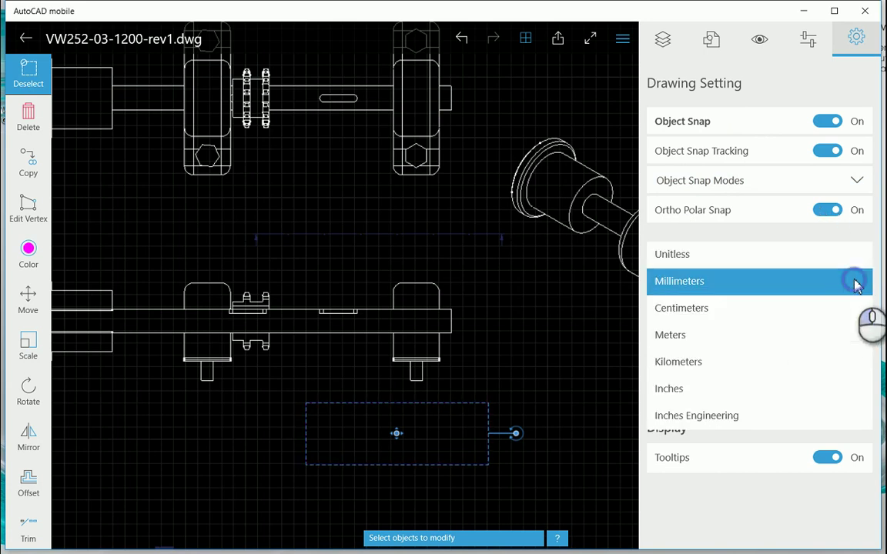
{"action": "left_click", "coordinate": [855, 280]}
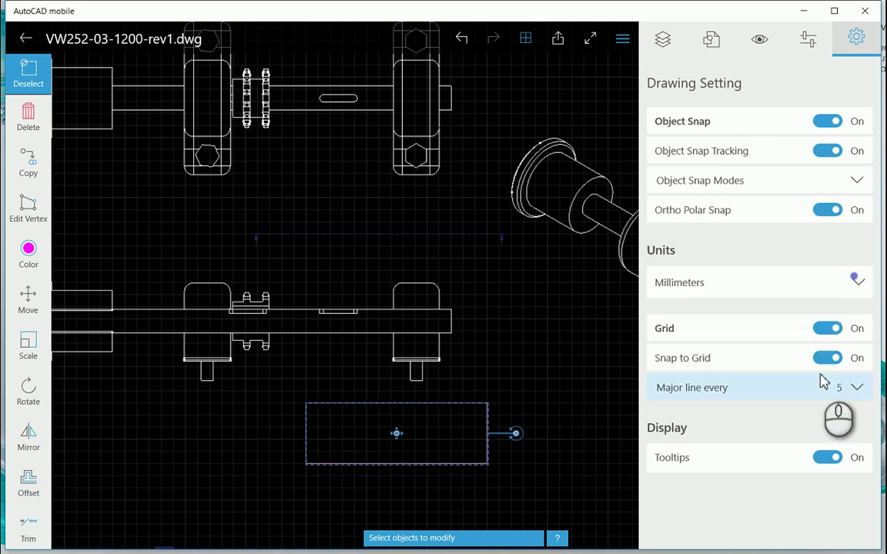
{"action": "left_click", "coordinate": [829, 328]}
{"action": "left_click", "coordinate": [828, 329]}
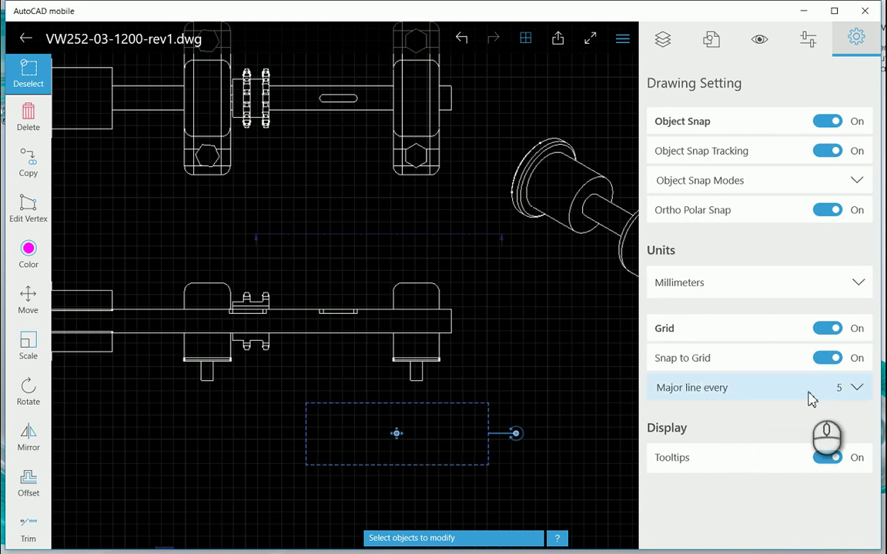
{"action": "left_click", "coordinate": [855, 389]}
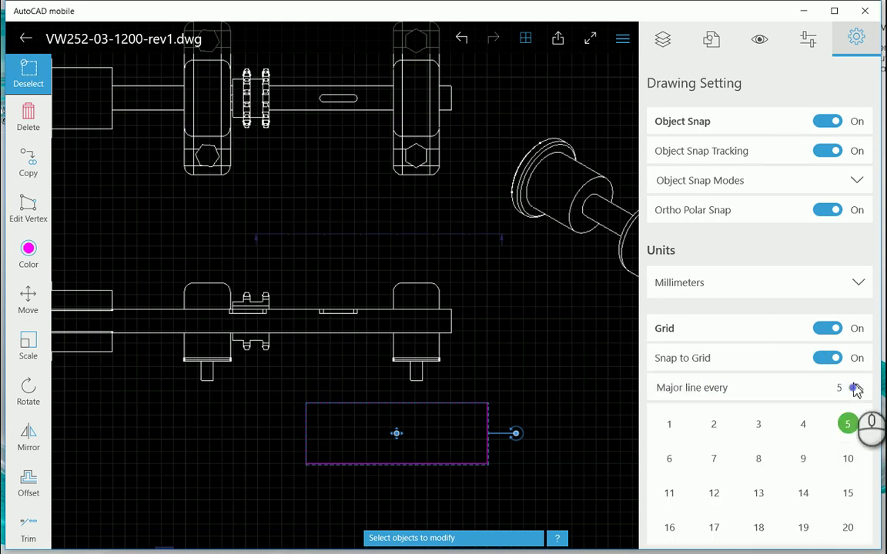
{"action": "left_click", "coordinate": [847, 458]}
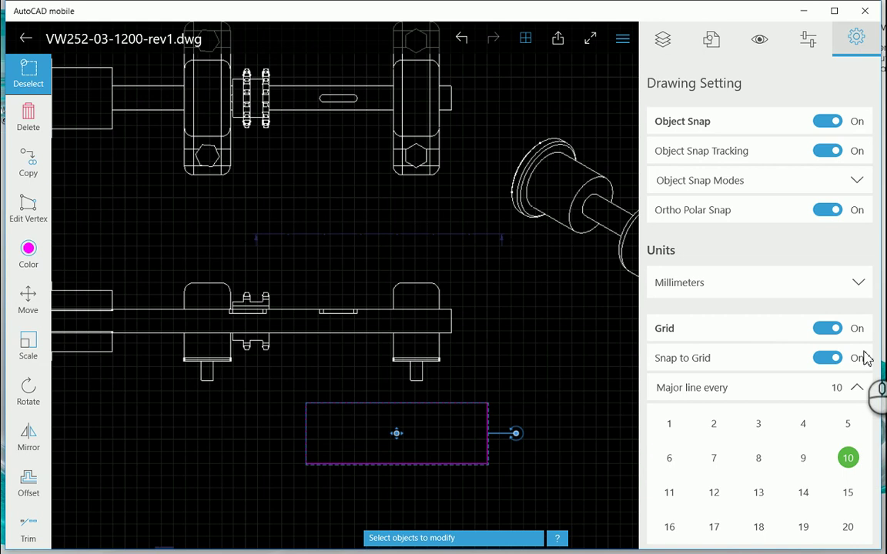
{"action": "left_click", "coordinate": [862, 390]}
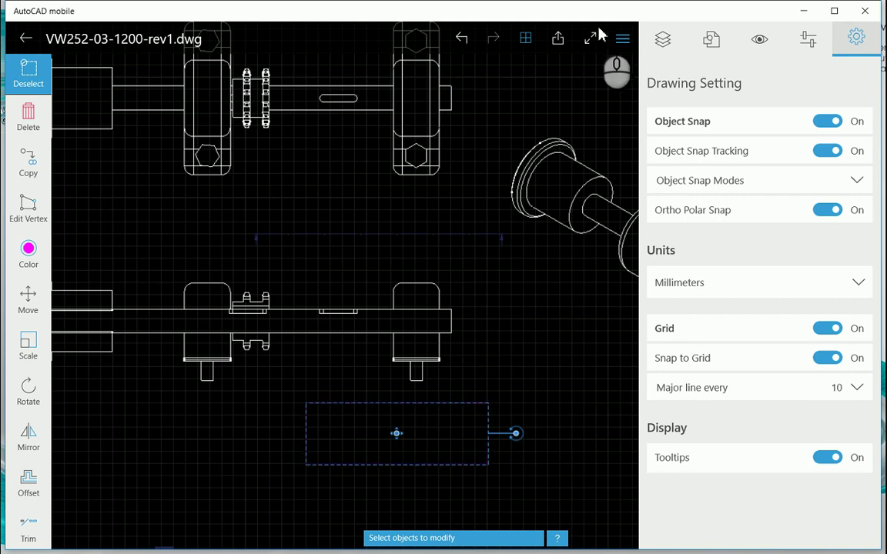
Step: Hide the settings, clear the rectangle selection and close the drawing to return to the training 201 folder
{"action": "left_click", "coordinate": [623, 38]}
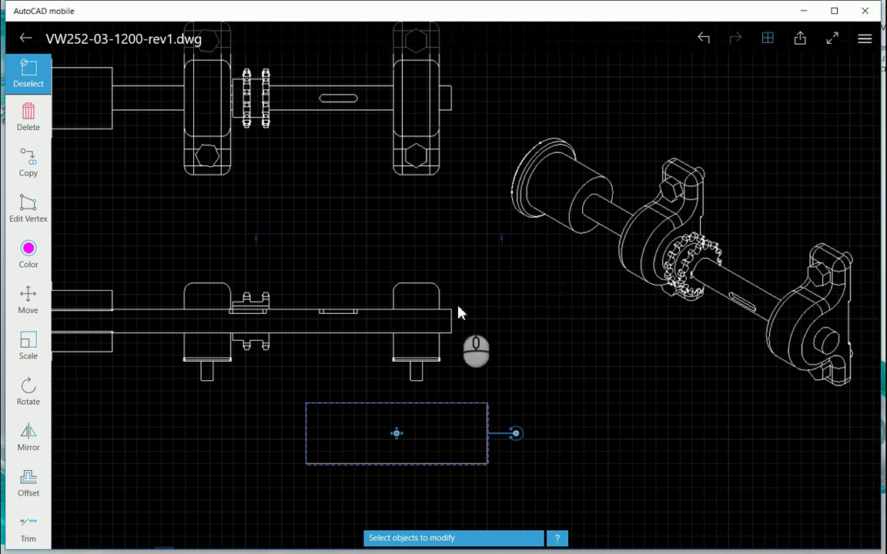
{"action": "scroll", "coordinate": [457, 311], "scroll_direction": "down", "scroll_amount": 3}
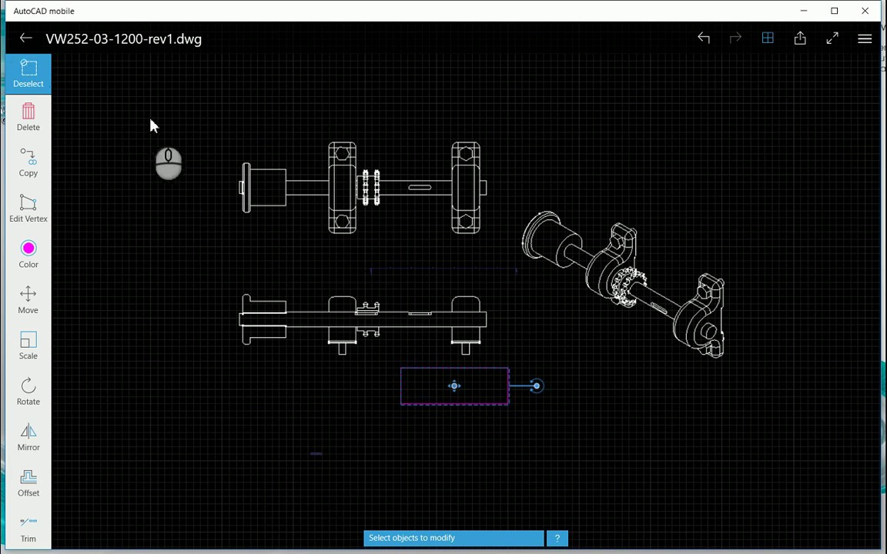
{"action": "left_click", "coordinate": [28, 71]}
{"action": "left_click", "coordinate": [25, 38]}
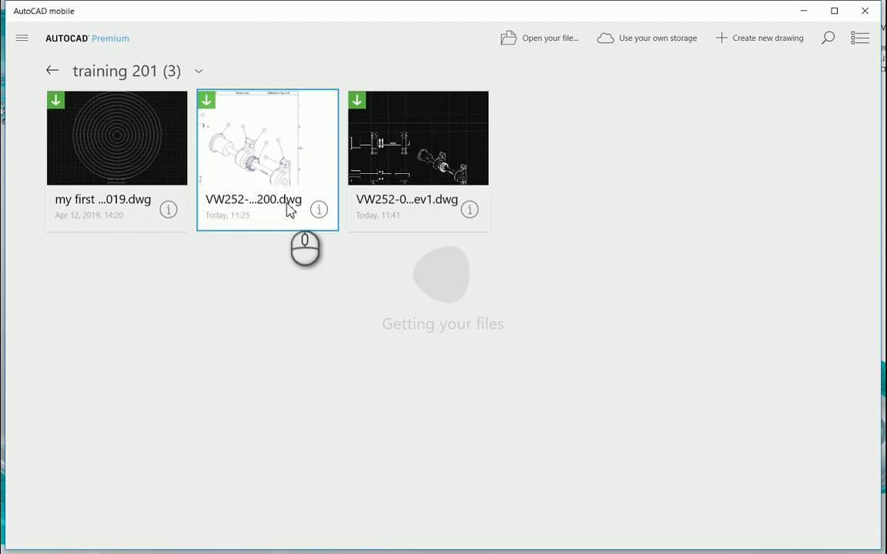